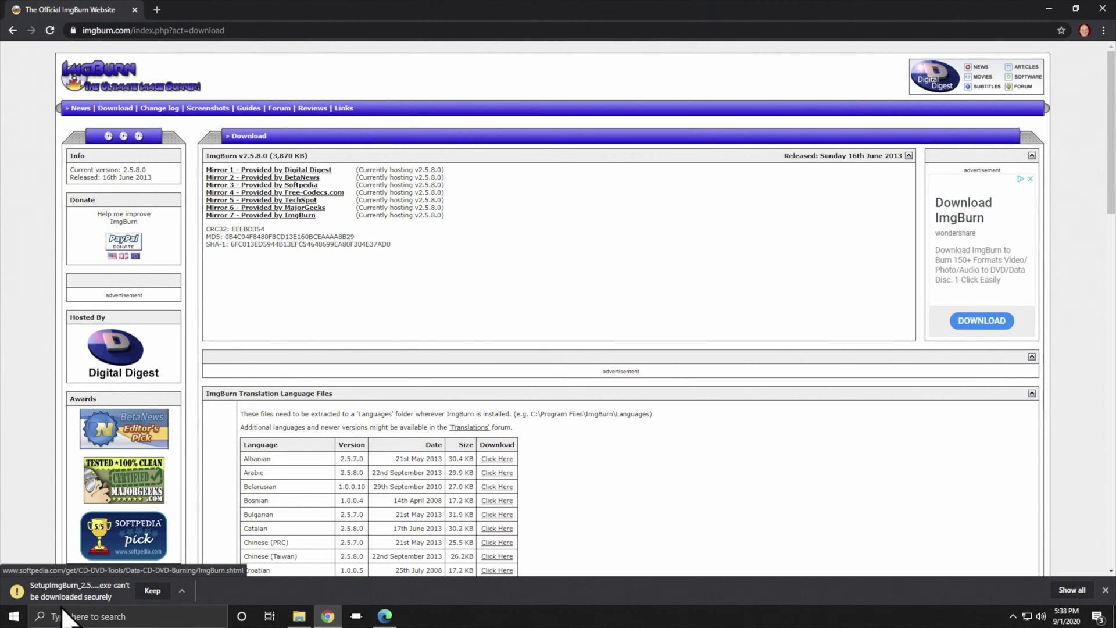
- Keep the ImgBurn 2.5.8.0 installer despite the browser's insecure-download warning
left_click(150, 589)
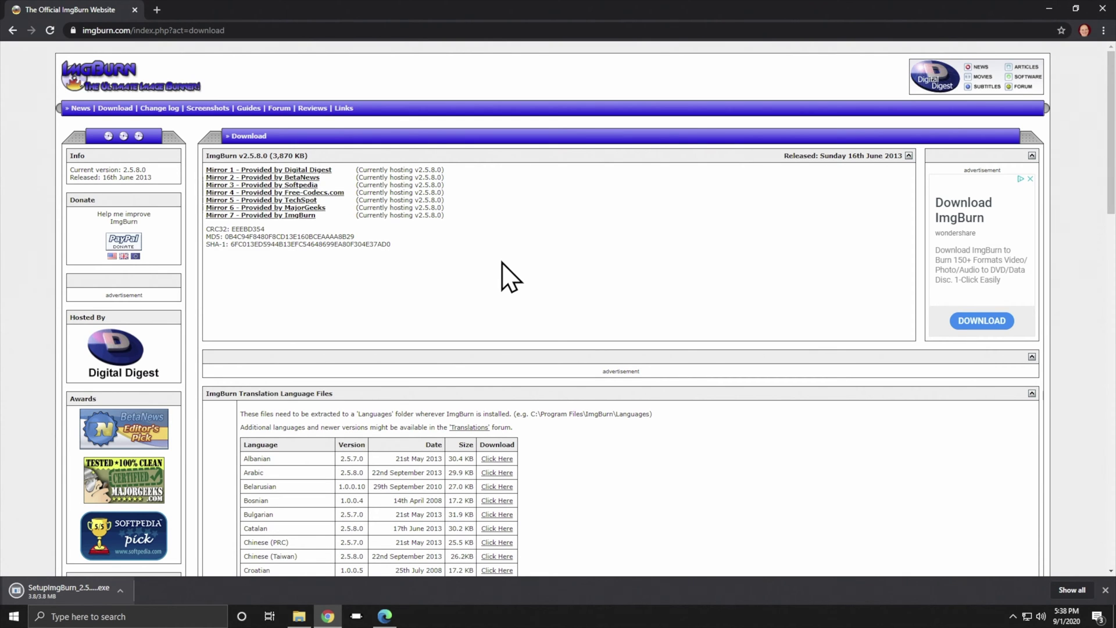
scroll(503, 262, "down", 10)
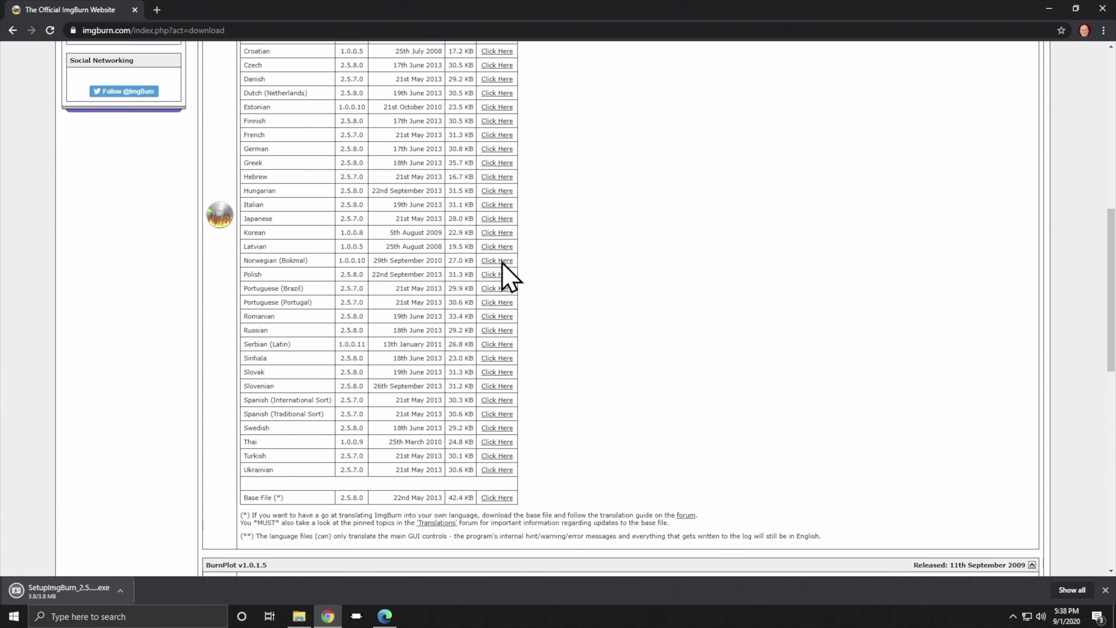
- Scroll down the Download page to the Padus .CDI File Mounter v1.0.0.12 section
scroll(505, 266, "down", 9)
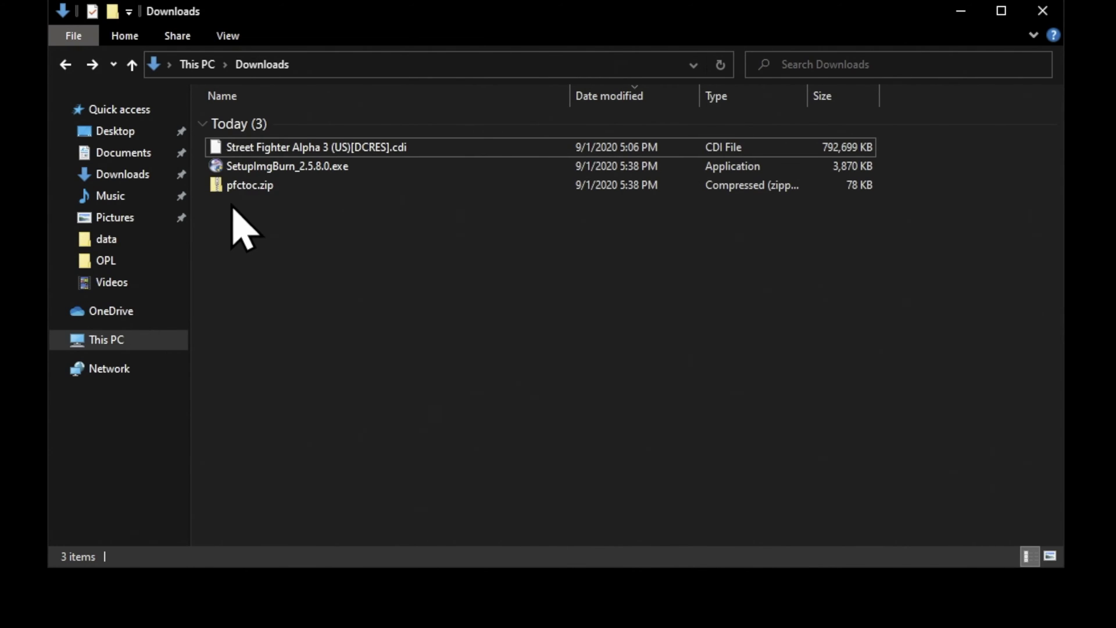
- Run SetupImgBurn_2.5.8.0.exe from Downloads and approve the User Account Control prompt
right_click(248, 167)
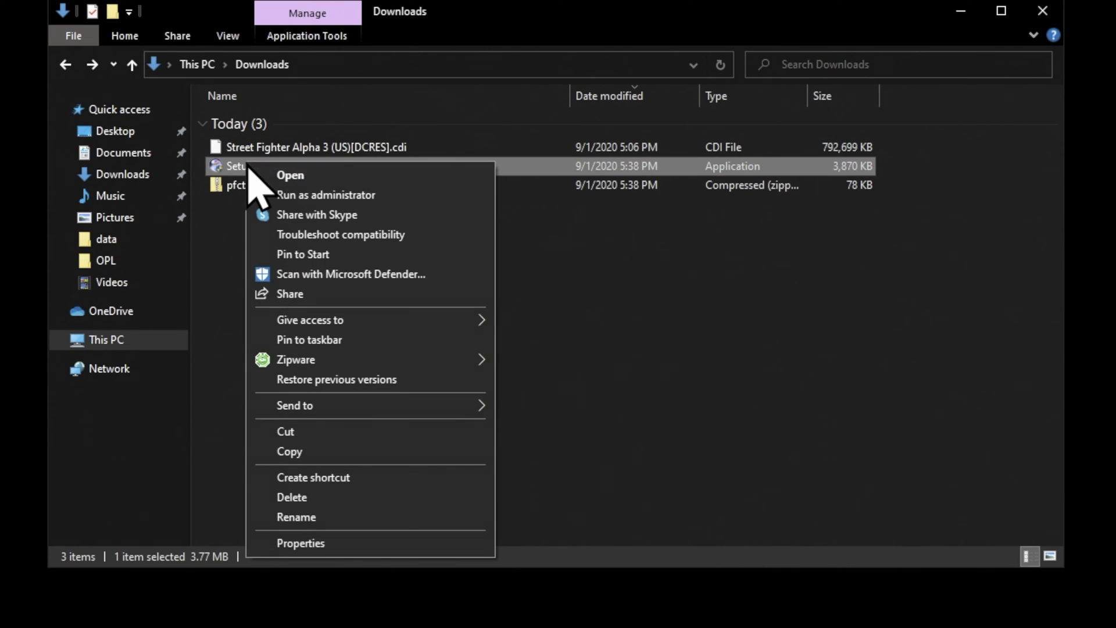
left_click(288, 194)
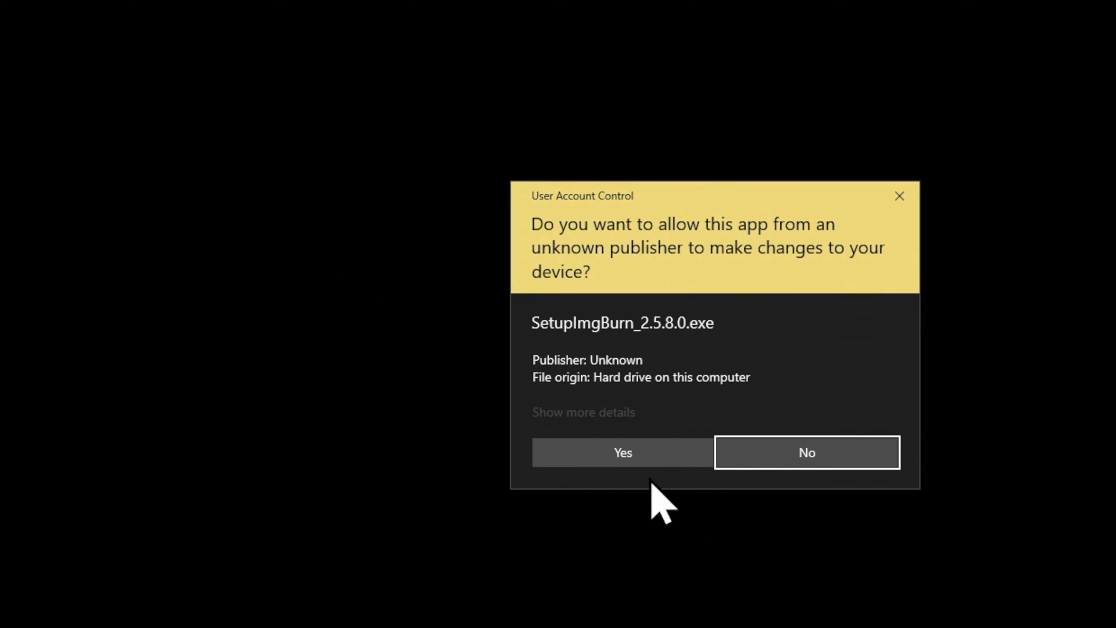
left_click(660, 456)
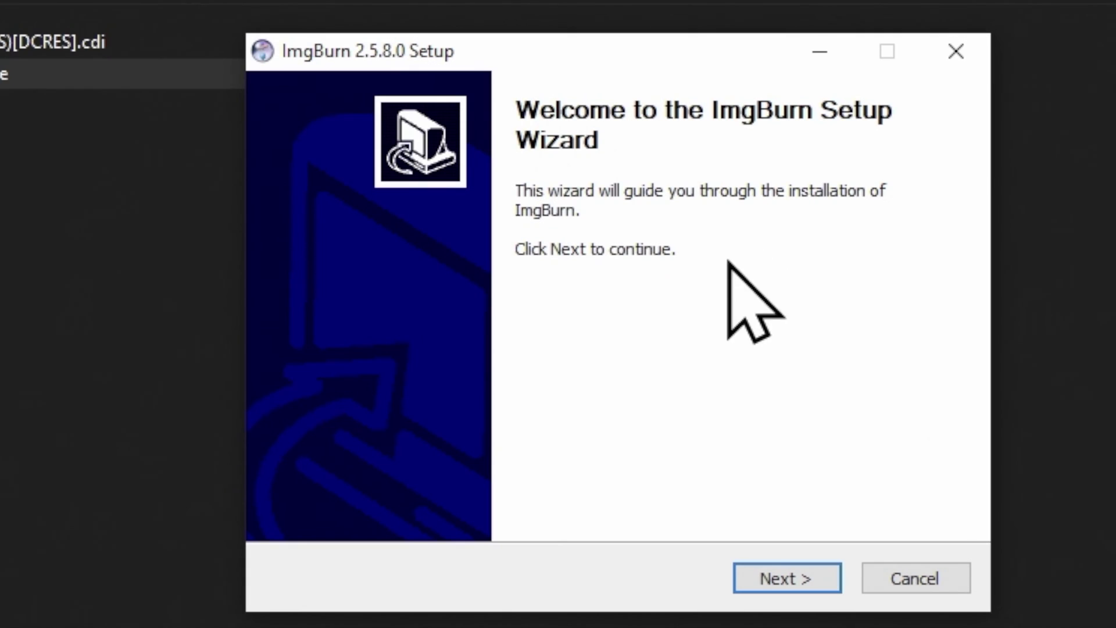
- Install ImgBurn 2.5.8.0 fully to C:\Program Files (x86)\ImgBurn with update checks enabled
left_click(772, 566)
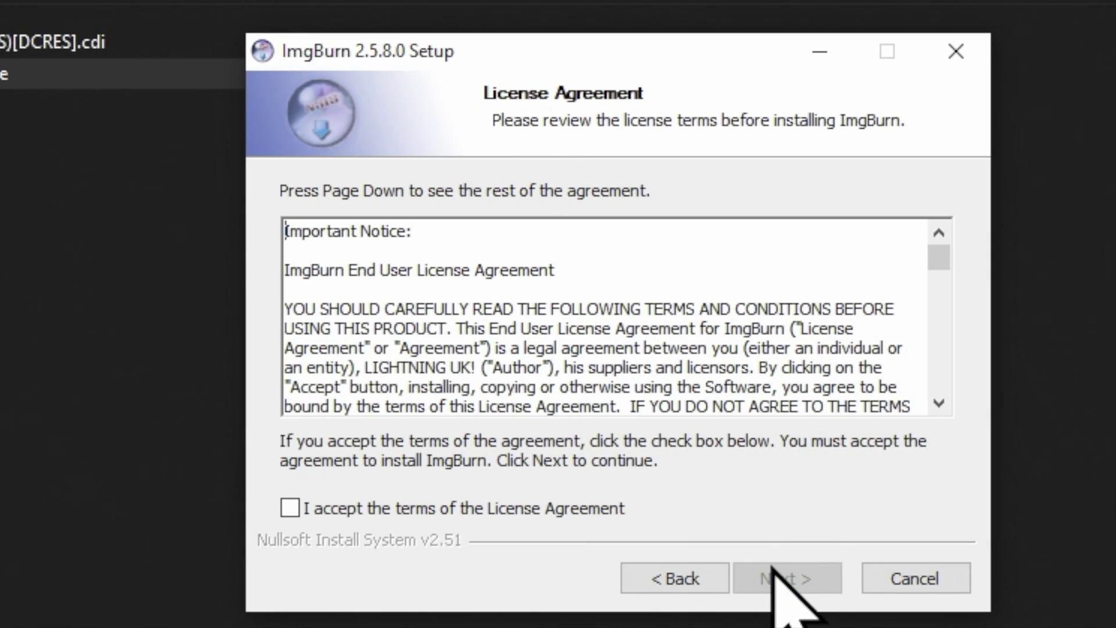
left_click(289, 507)
left_click(775, 569)
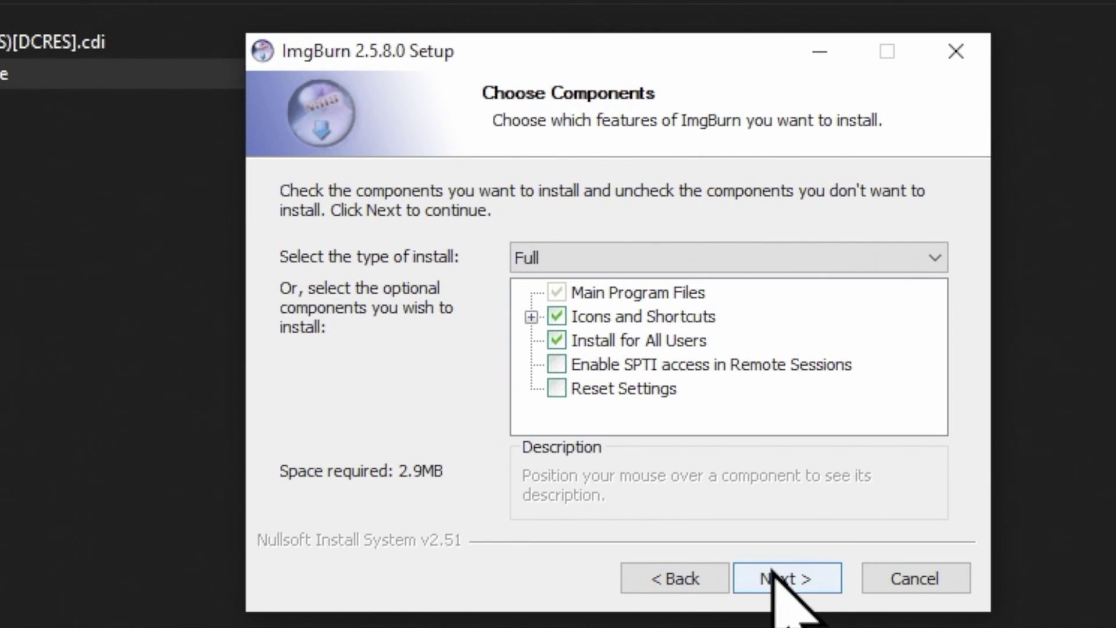
left_click(773, 571)
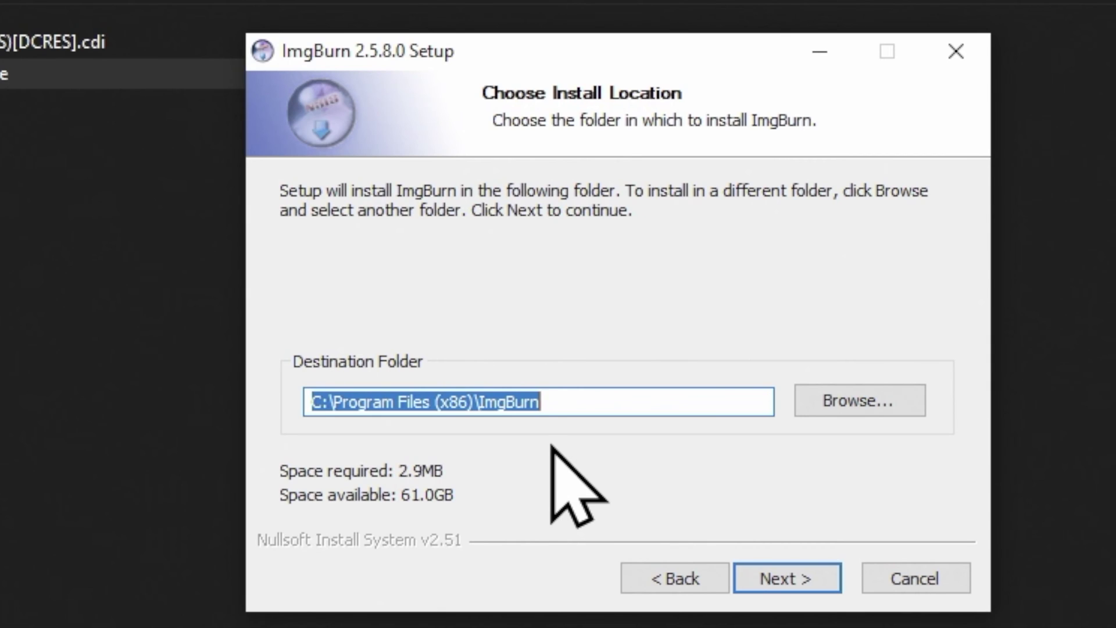
left_click(568, 395)
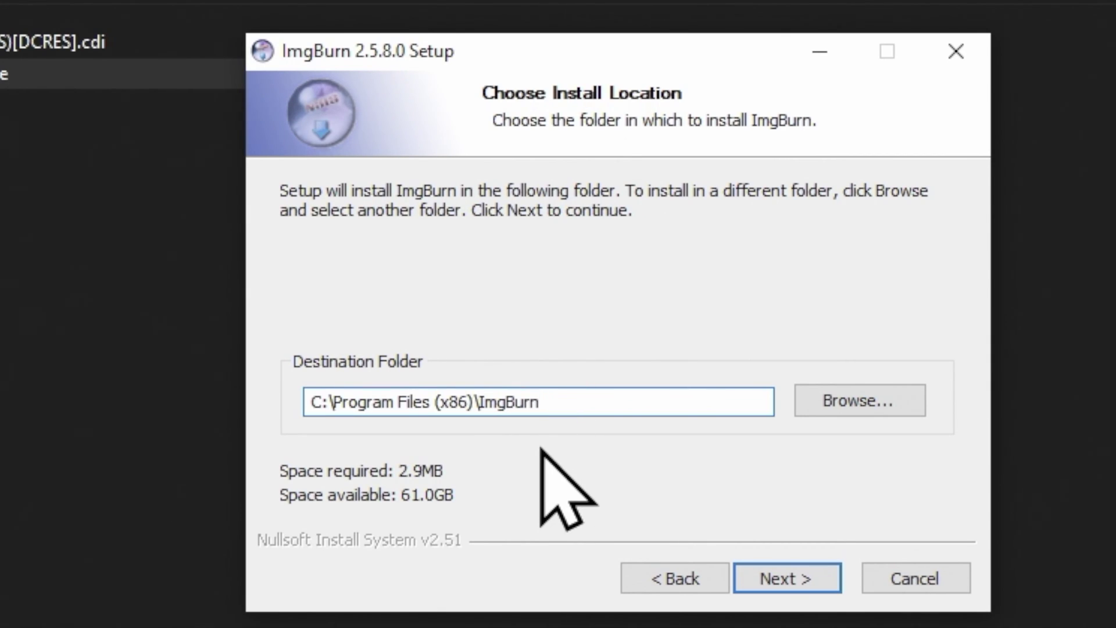
left_click(777, 572)
left_click(778, 578)
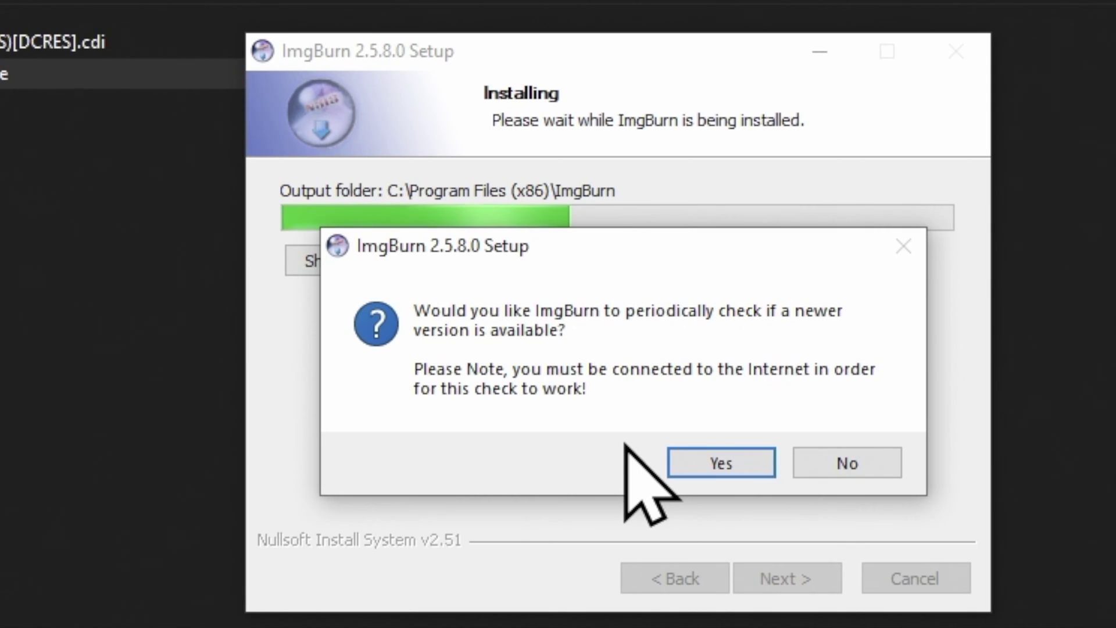
left_click(710, 457)
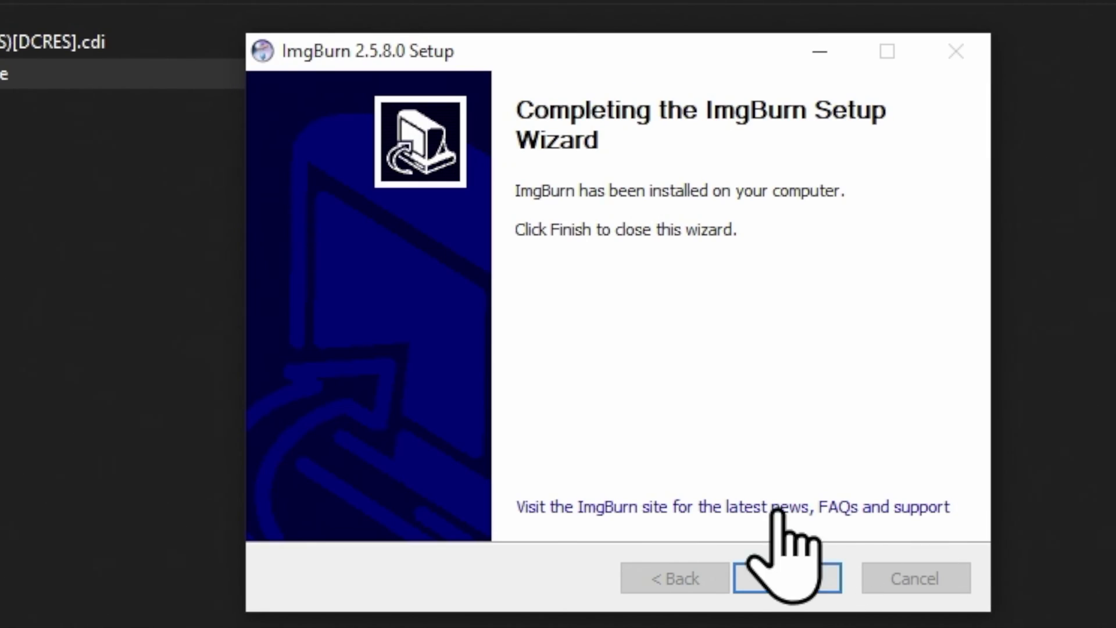
left_click(776, 575)
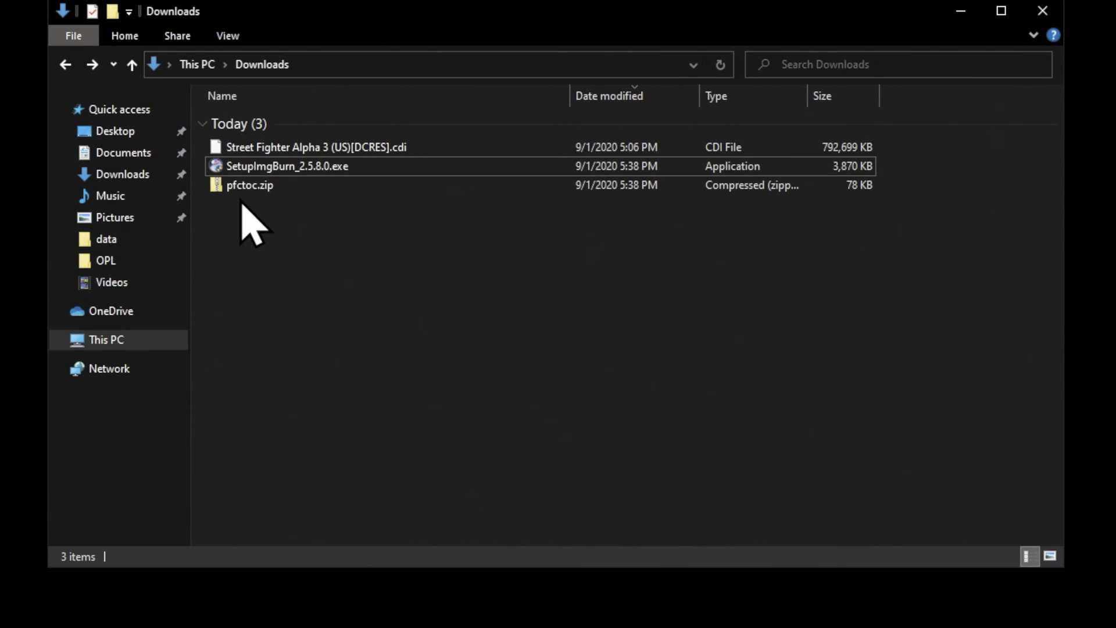
- Extract pfctoc.zip in Downloads, then delete the zip archive
right_click(259, 197)
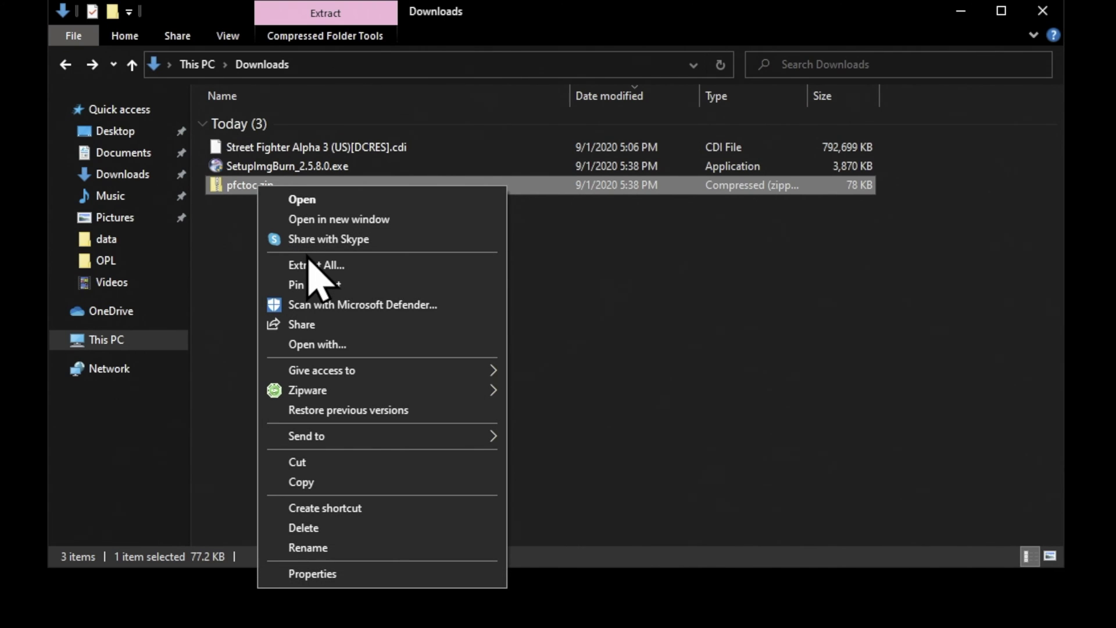
left_click(308, 265)
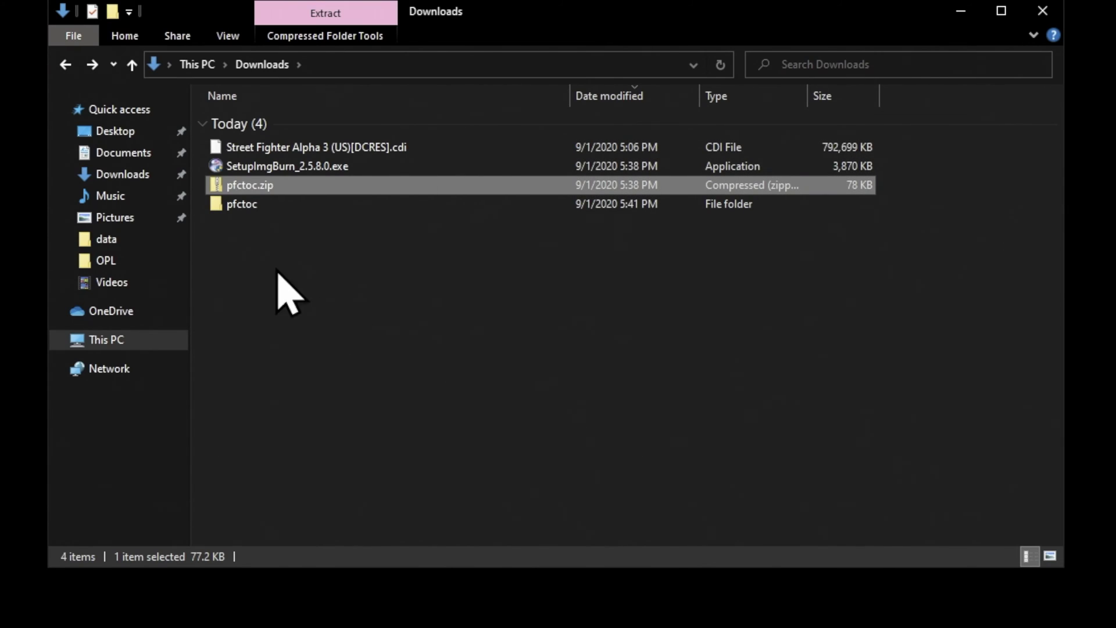
right_click(255, 184)
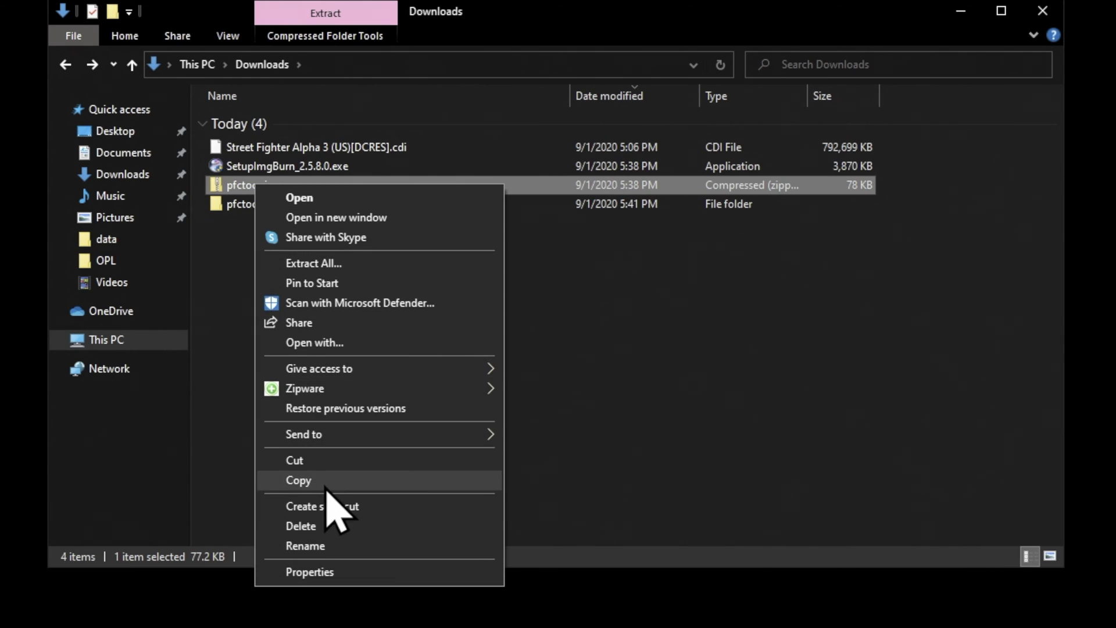
left_click(303, 525)
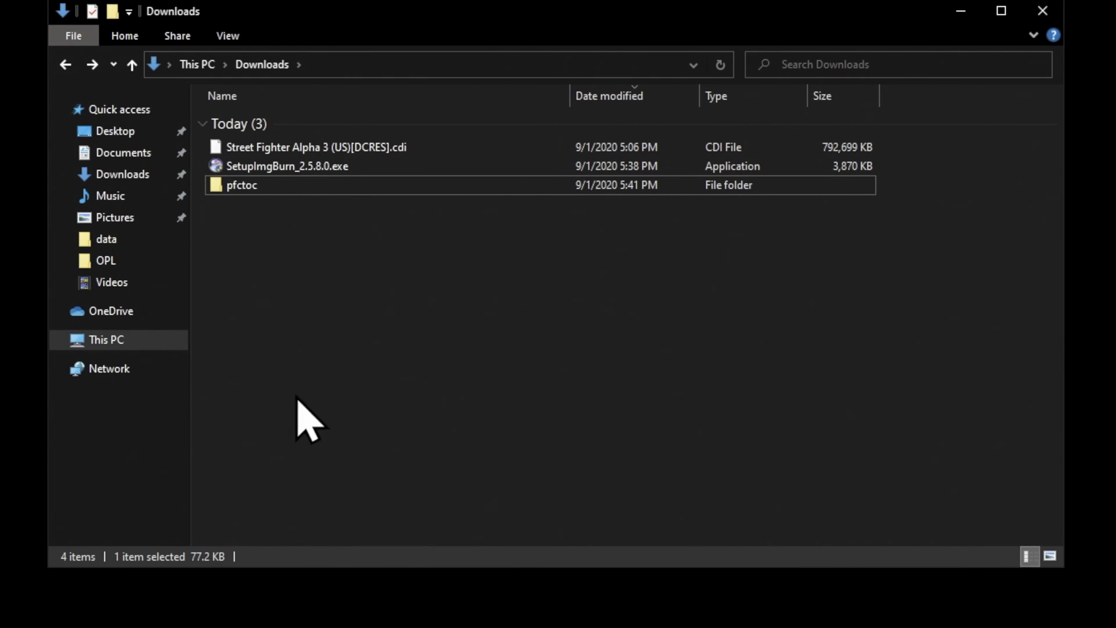
- Delete SetupImgBurn_2.5.8.0.exe and open the extracted pfctoc folder
left_click(248, 165)
right_click(247, 160)
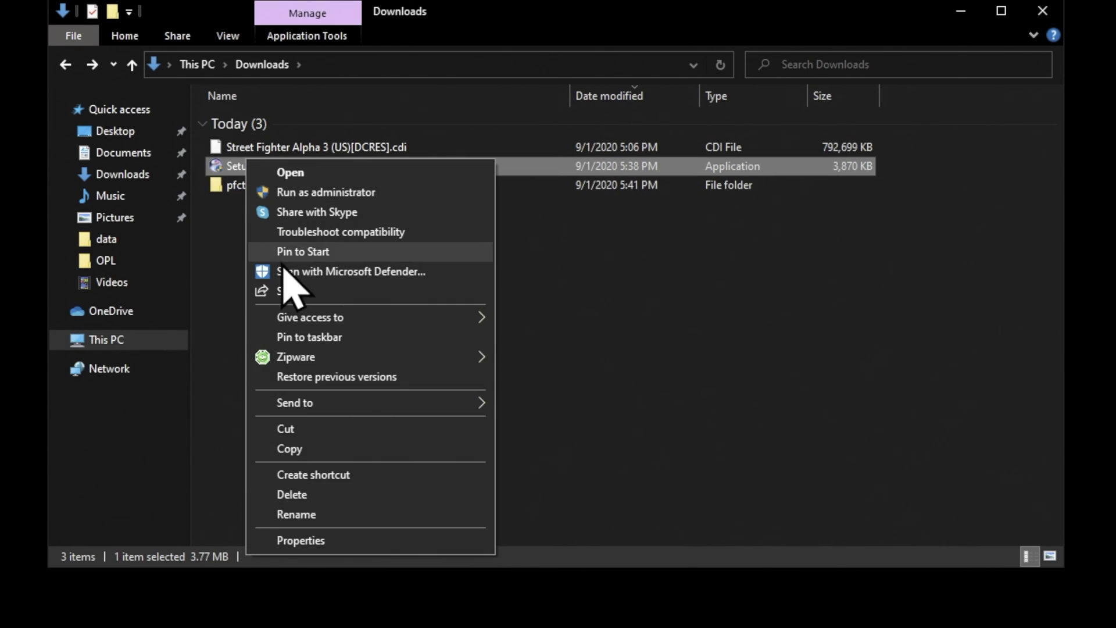
left_click(294, 495)
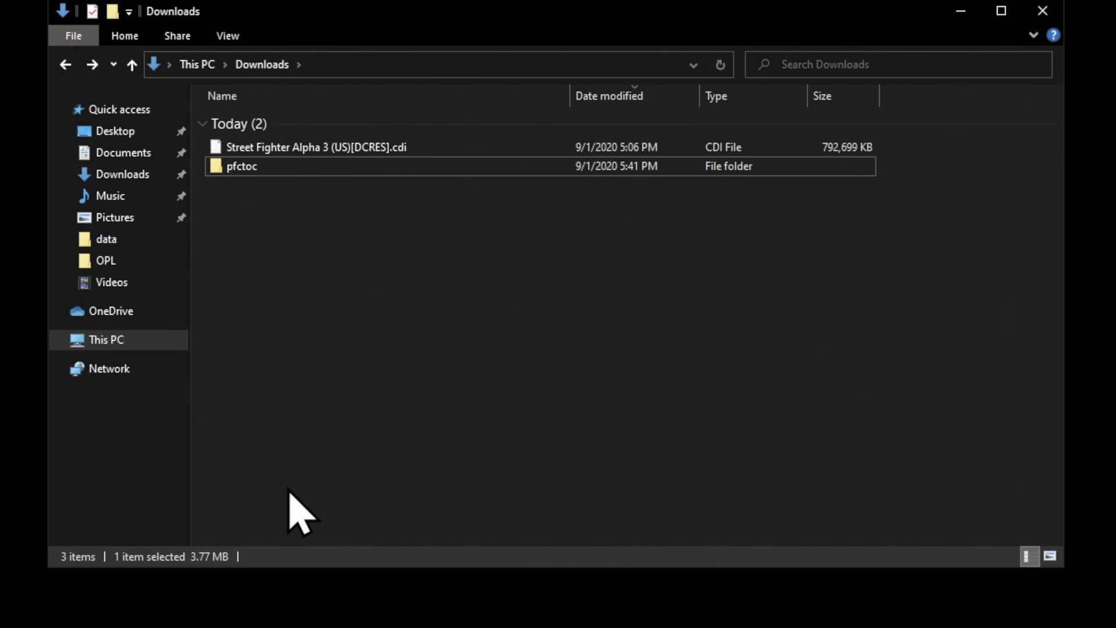
double_click(237, 170)
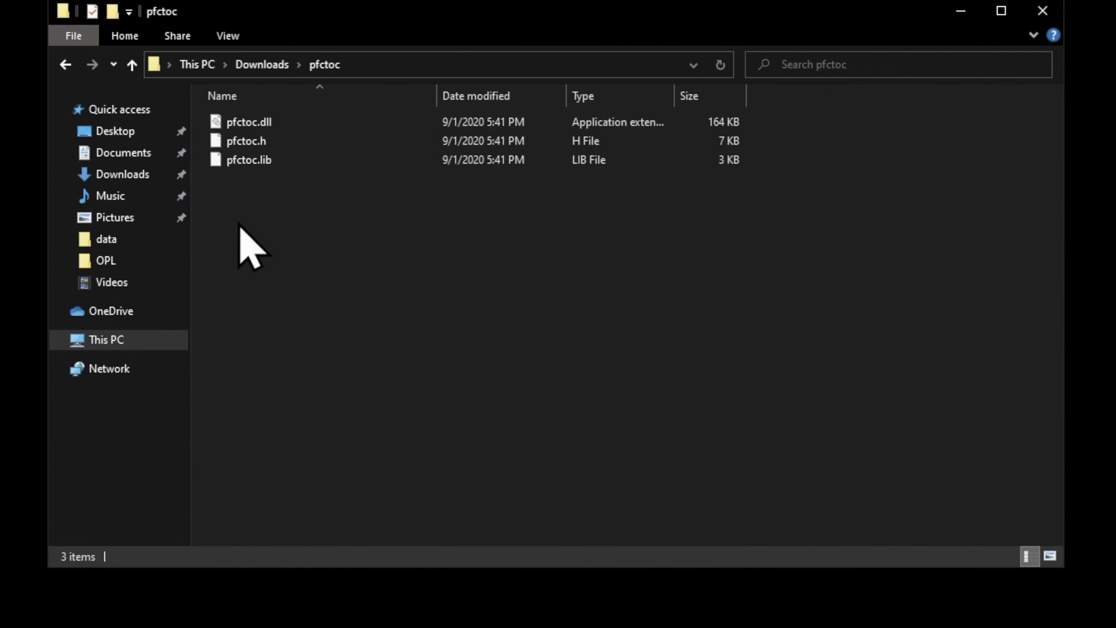
- Copy pfctoc.dll, pfctoc.h and pfctoc.lib to the clipboard, then go to This PC
left_click_drag(239, 223, 241, 126)
right_click(245, 124)
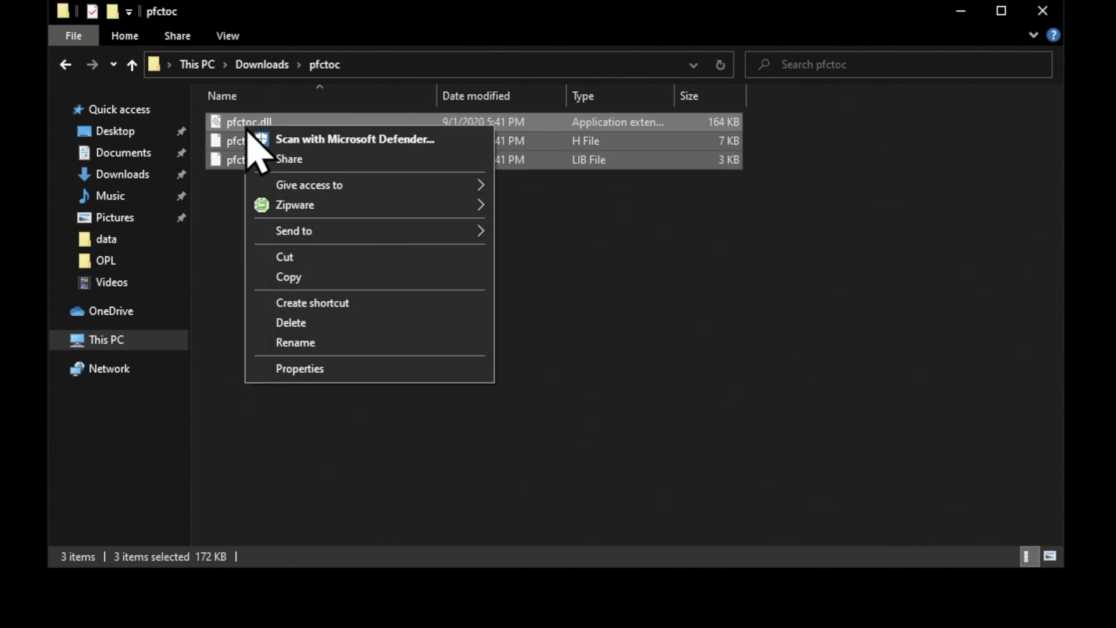
left_click(291, 278)
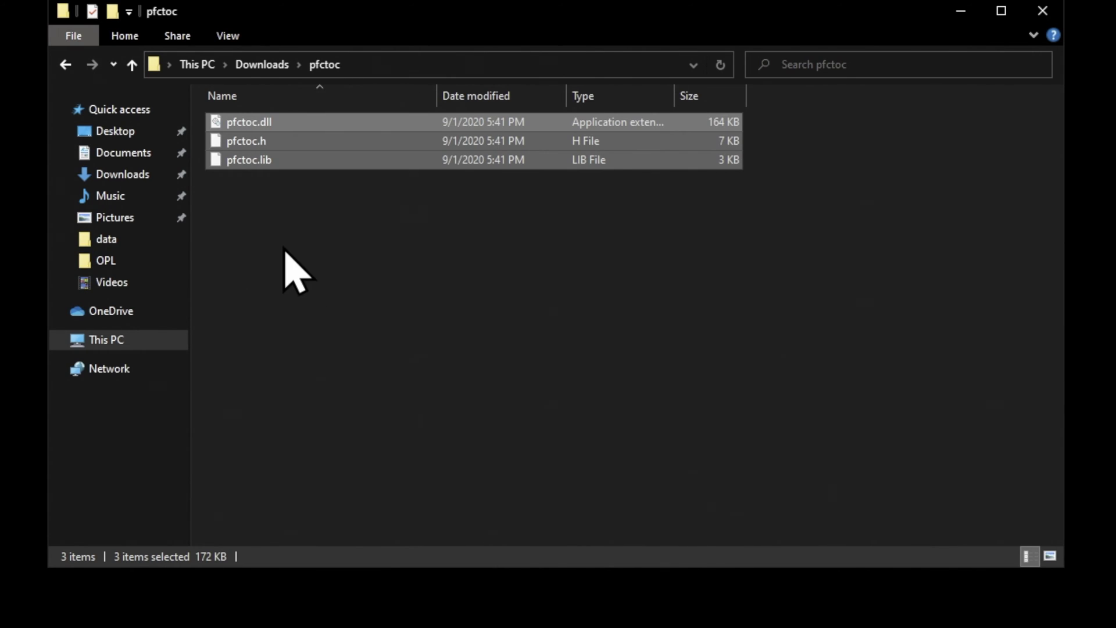
left_click(285, 249)
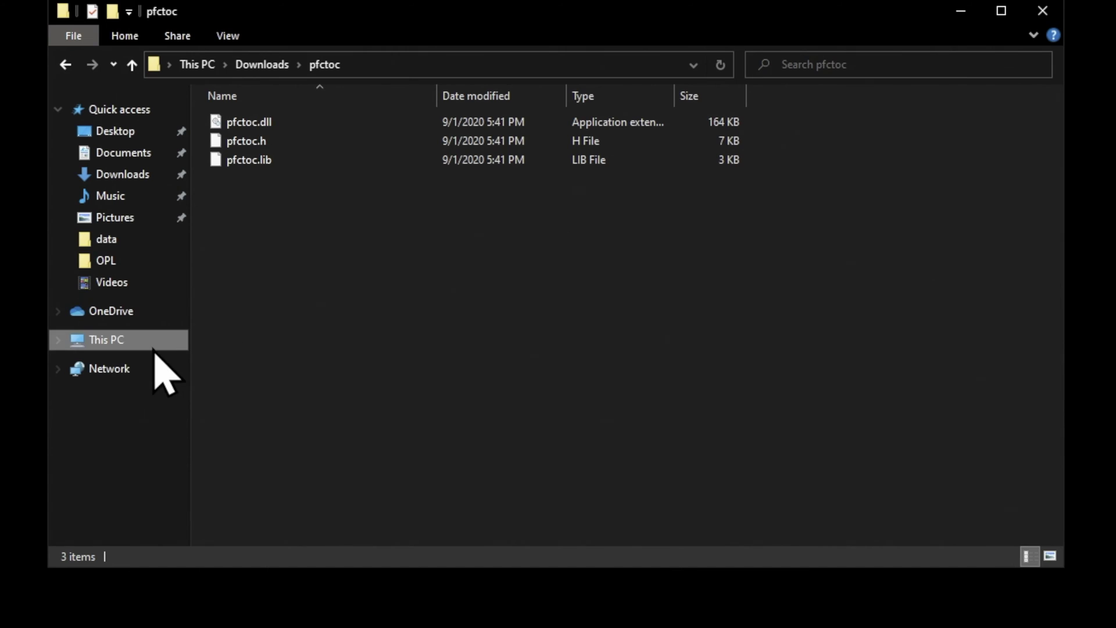
left_click(102, 340)
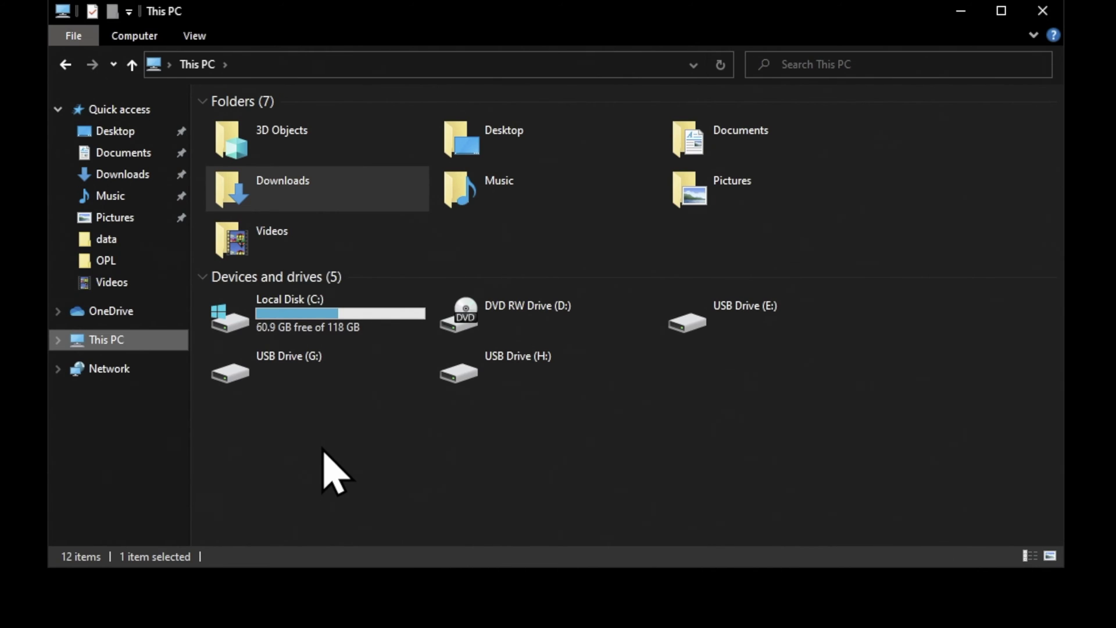
- Navigate from Local Disk (C:) through Program Files (x86) into the ImgBurn folder
double_click(283, 314)
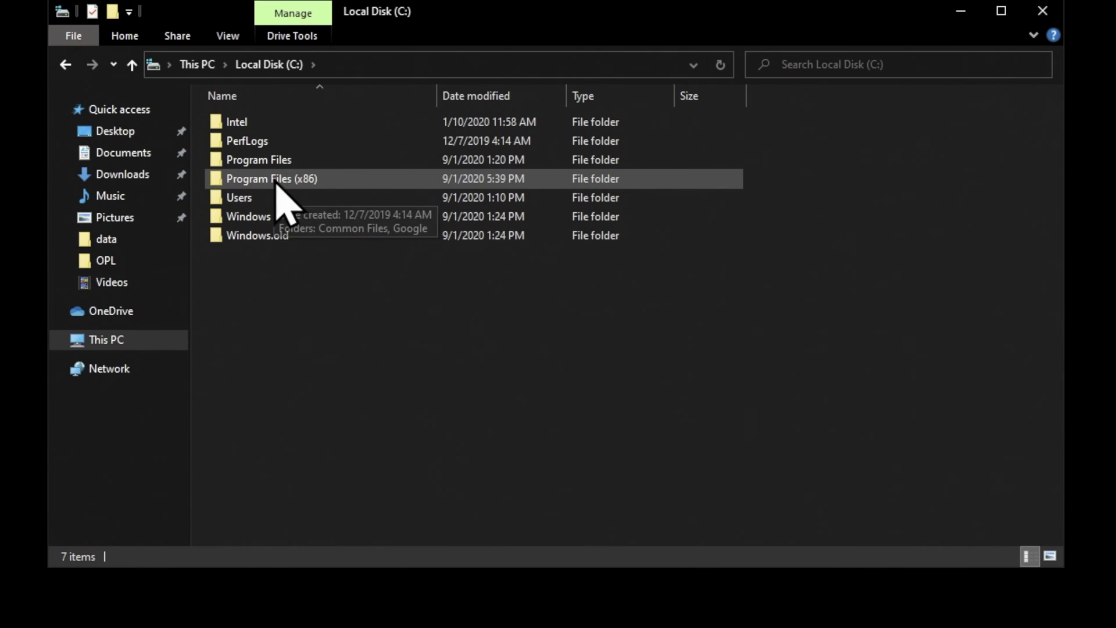
double_click(296, 179)
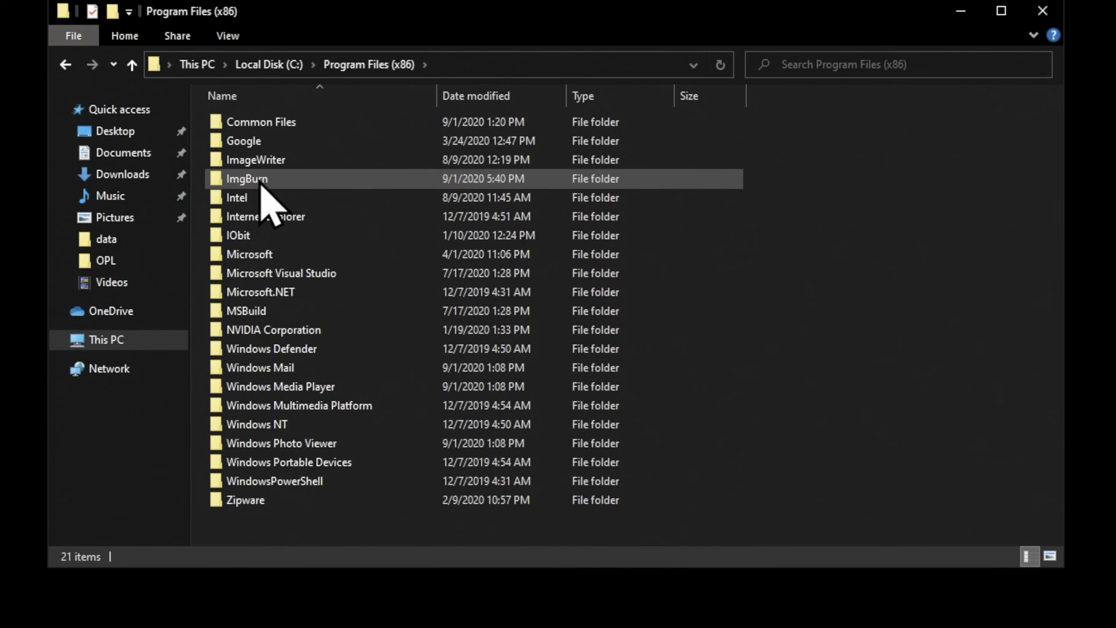
mouse_move(259, 182)
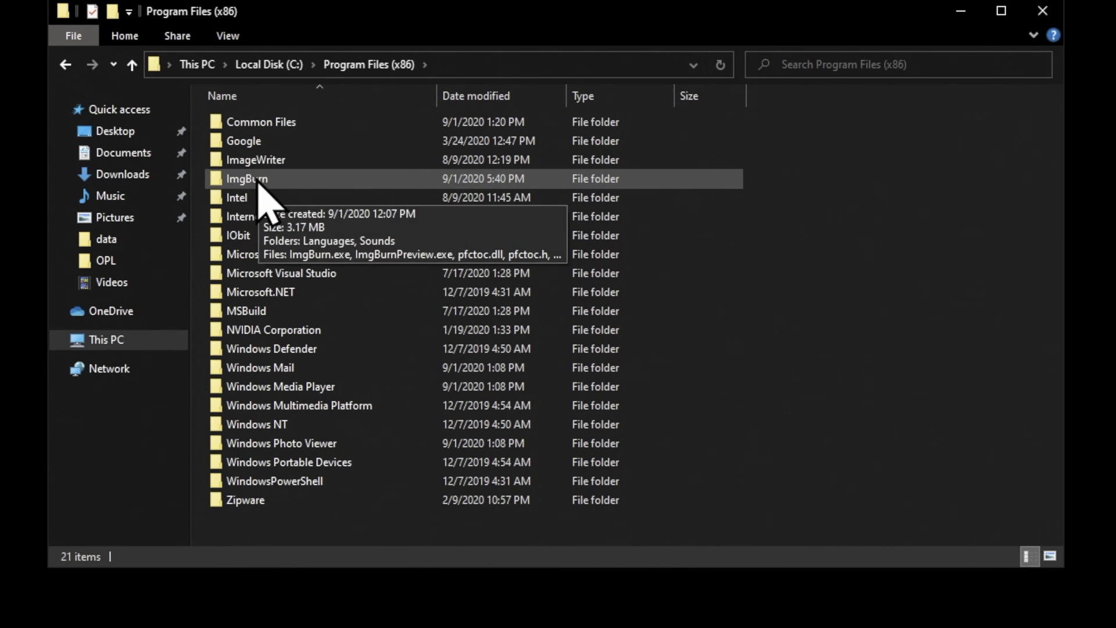
double_click(249, 179)
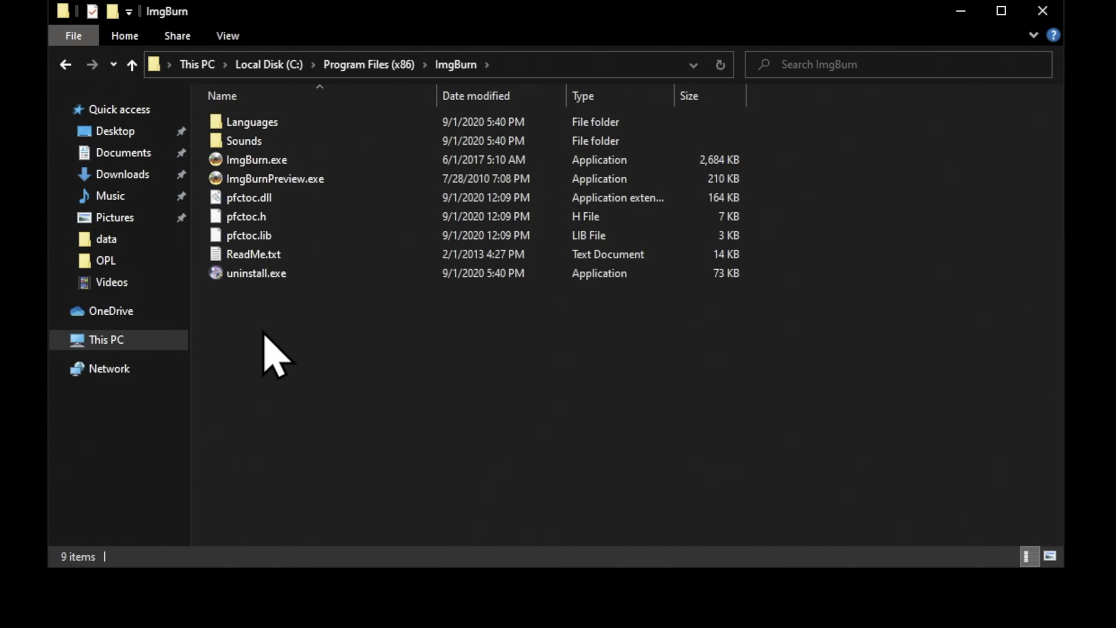
- Paste the three pfctoc files into the ImgBurn folder, granting administrator permission for all, and close Explorer
right_click(284, 368)
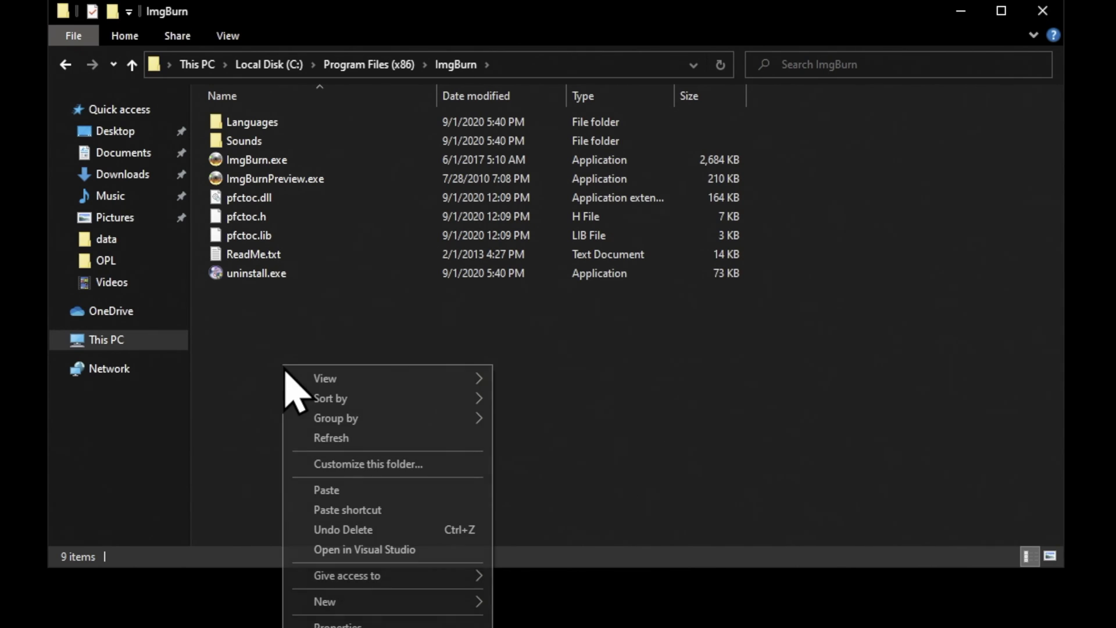
left_click(332, 489)
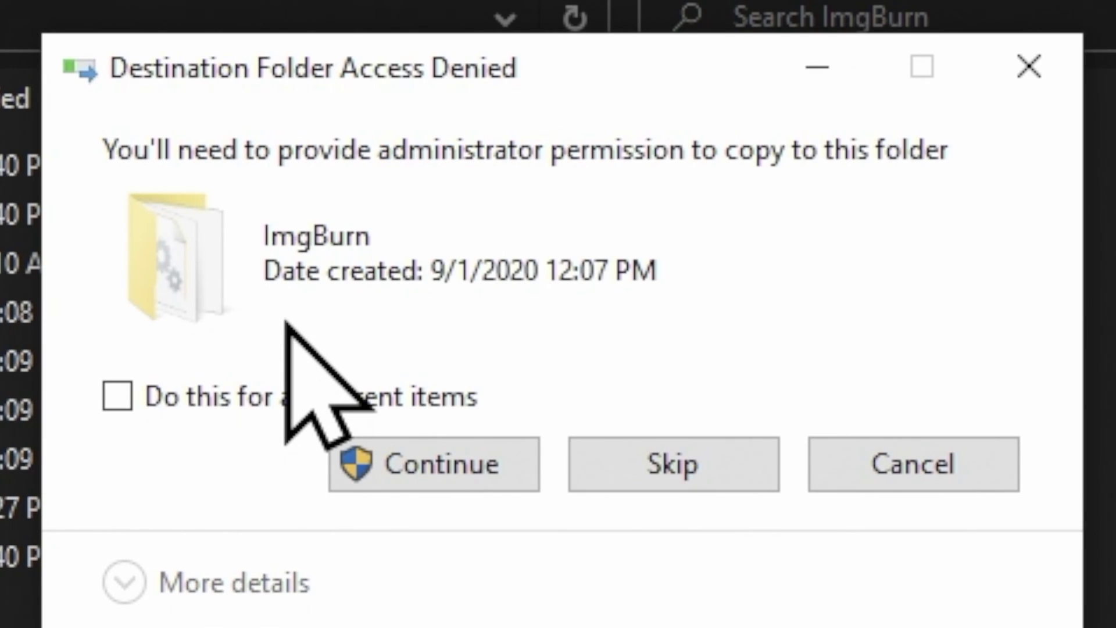
left_click(397, 462)
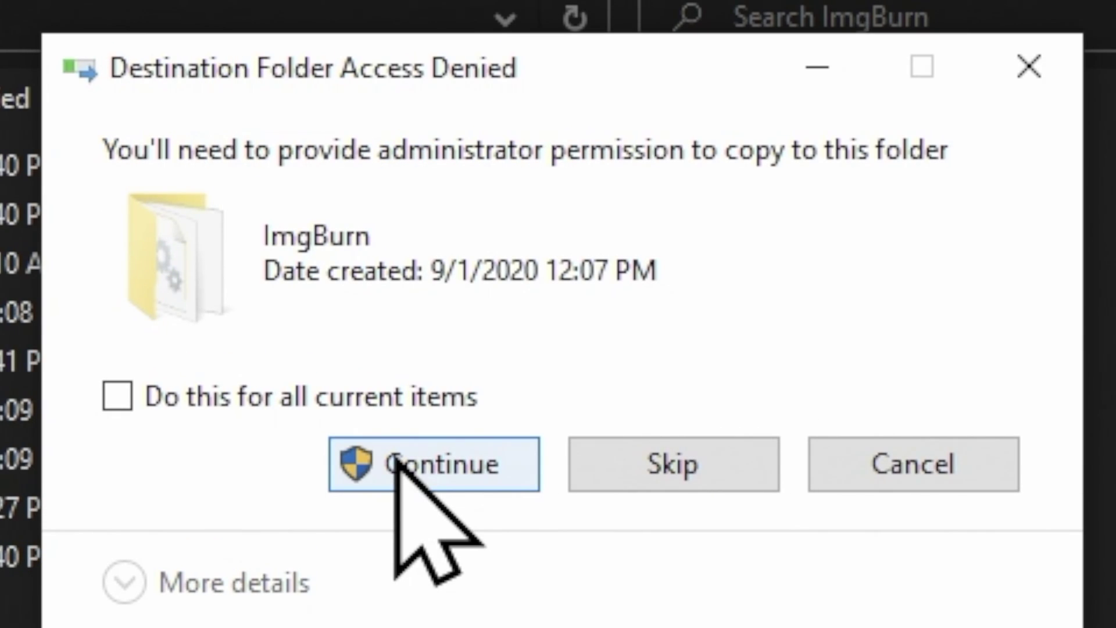
left_click(118, 396)
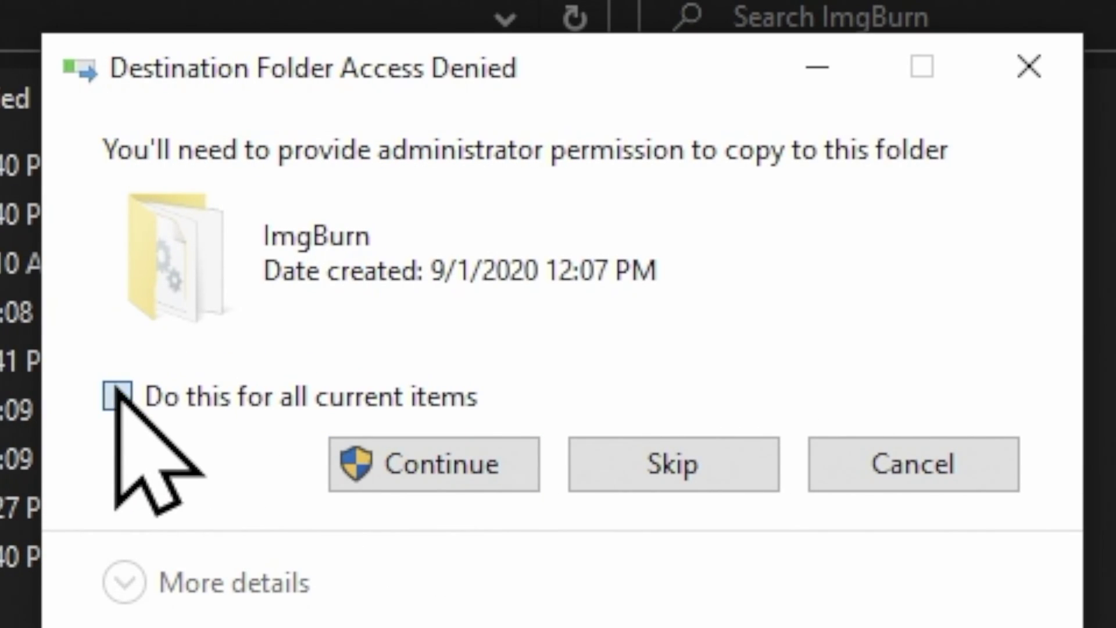
left_click(428, 463)
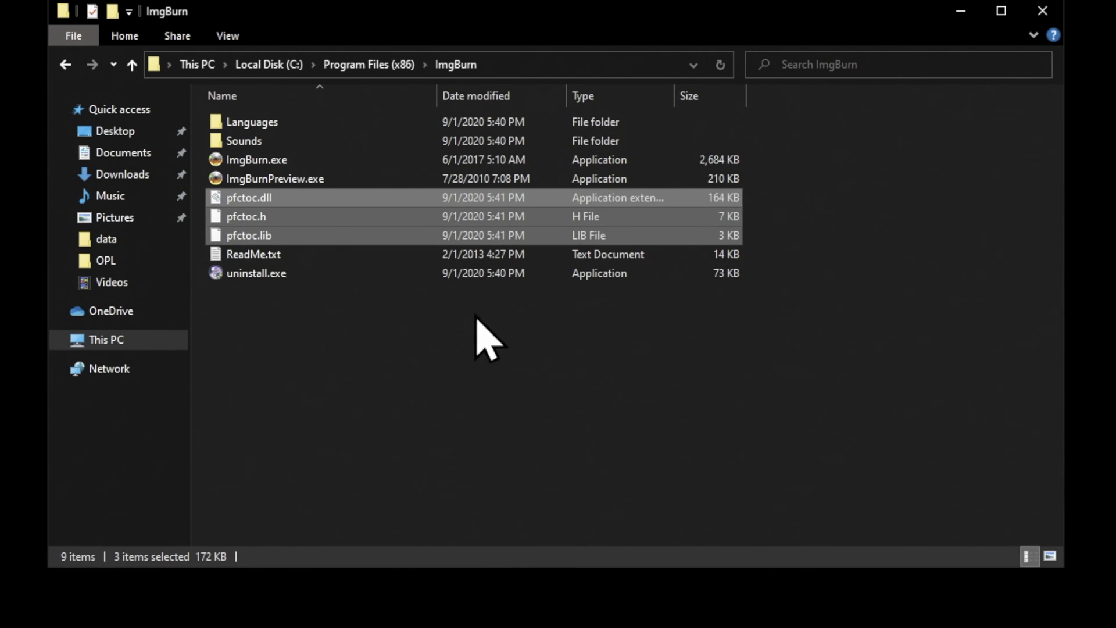
left_click(376, 348)
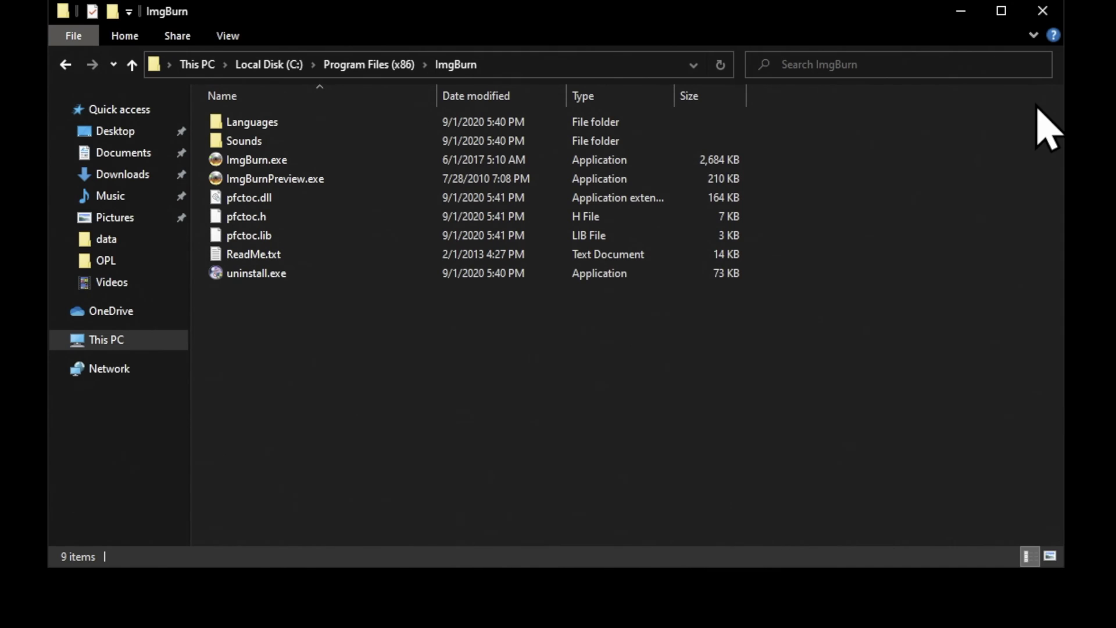
left_click(1044, 18)
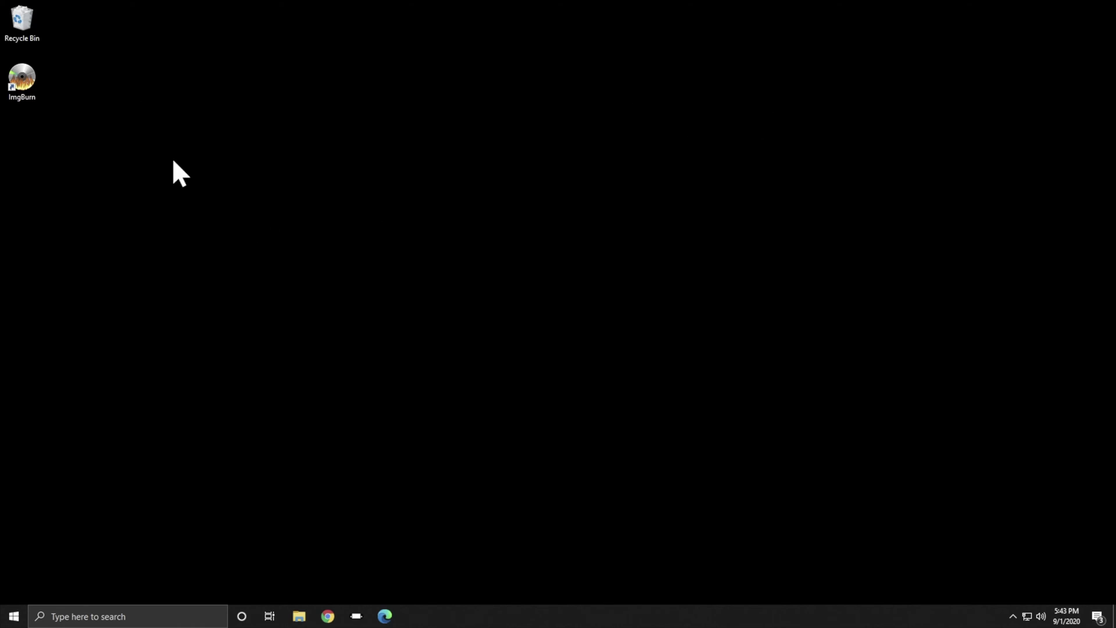
- Run ImgBurn as administrator from the desktop icon and choose 'Write image file to disc'
right_click(22, 72)
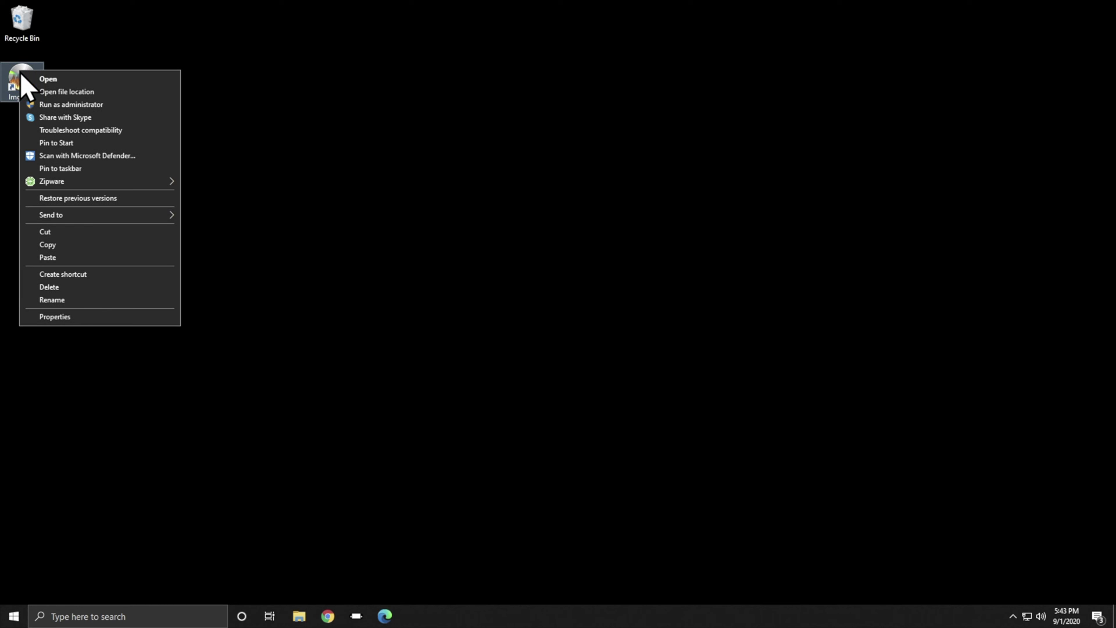
left_click(57, 105)
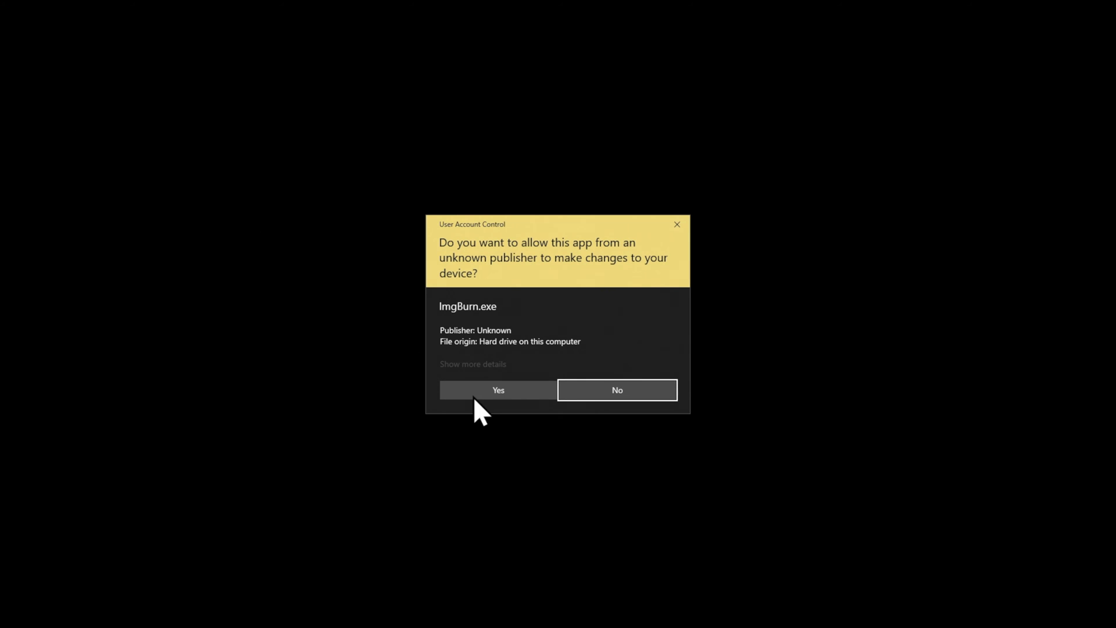
left_click(505, 390)
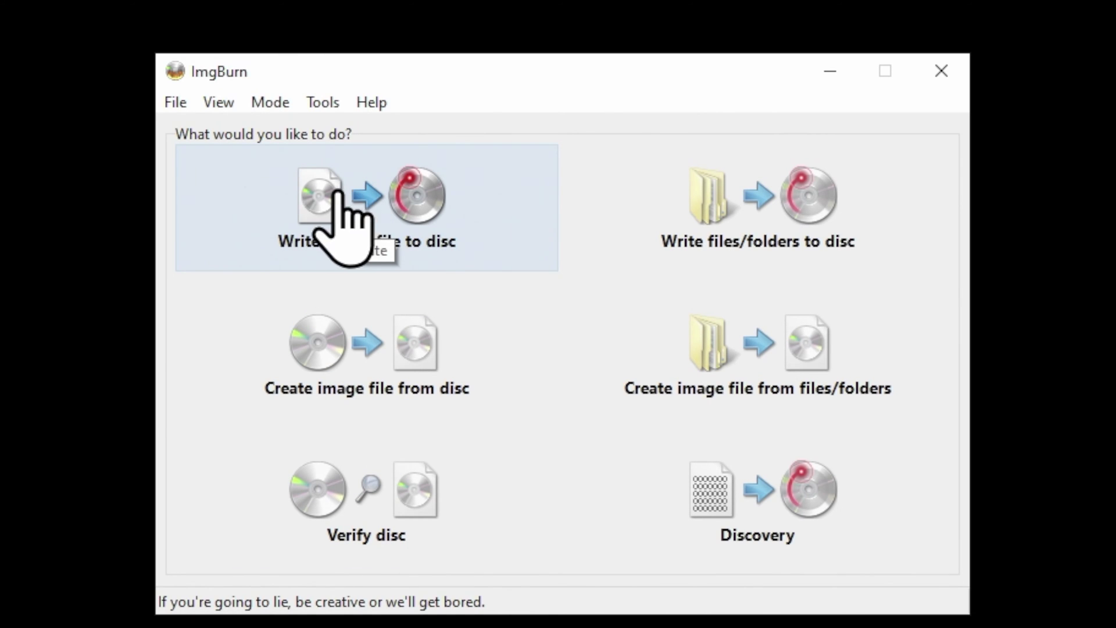
left_click(348, 191)
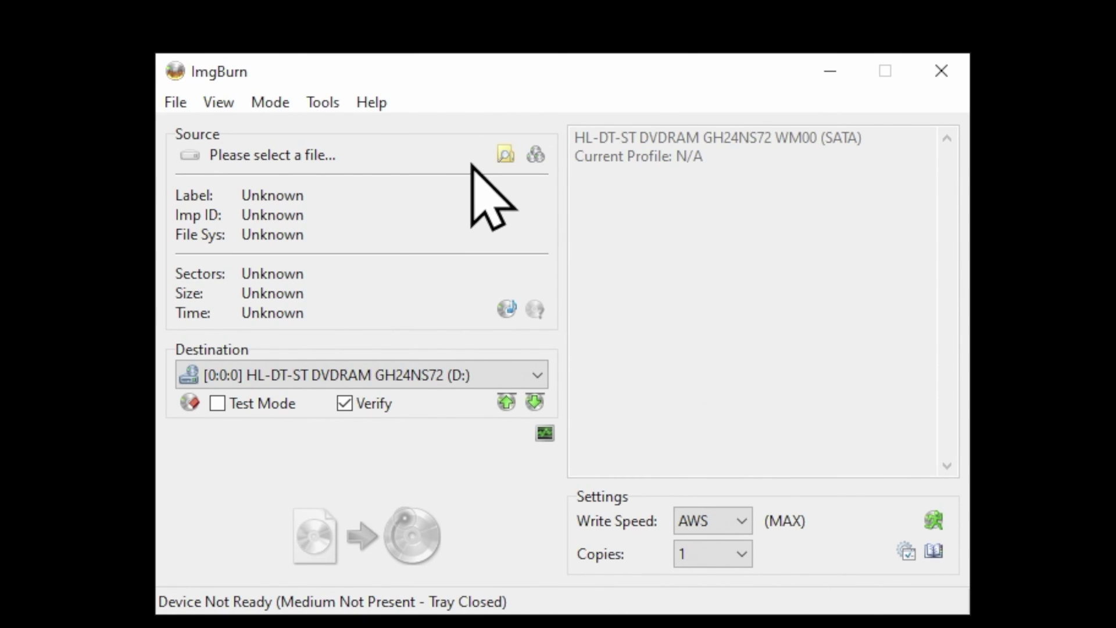
- Load Street Fighter Alpha 3 (US)[DCRES].cdi from Downloads as the source image
left_click(505, 154)
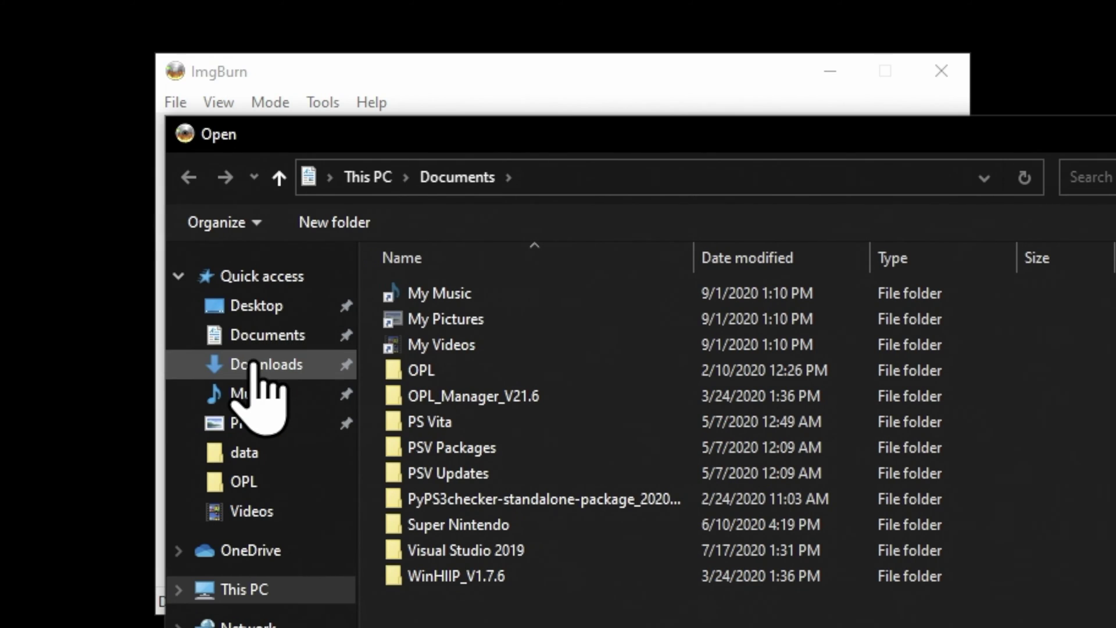
left_click(253, 365)
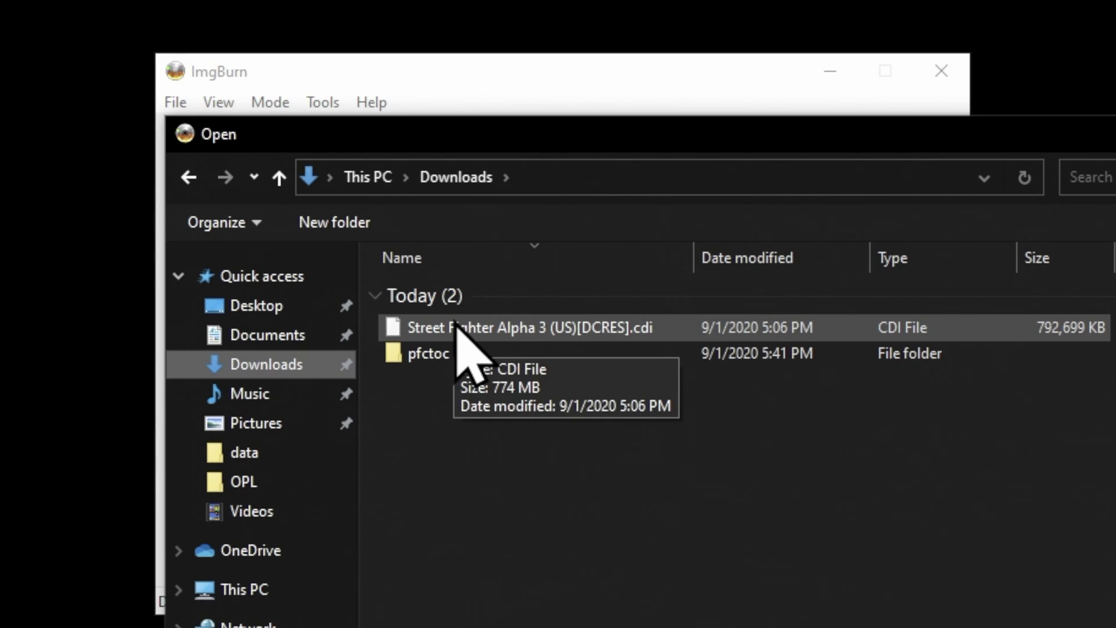
double_click(456, 325)
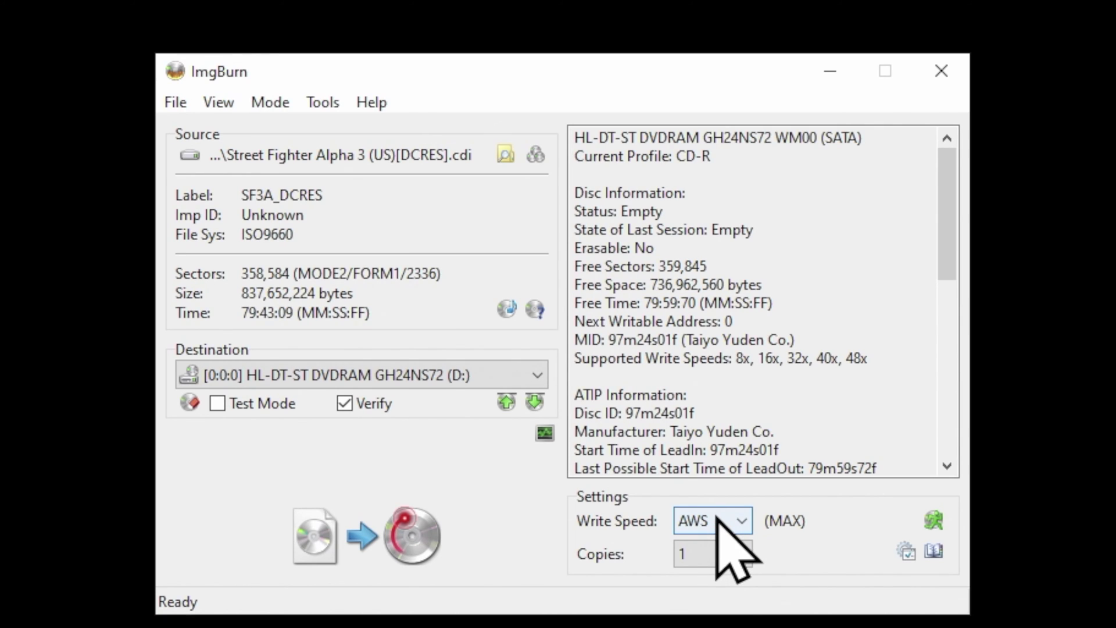
left_click(719, 520)
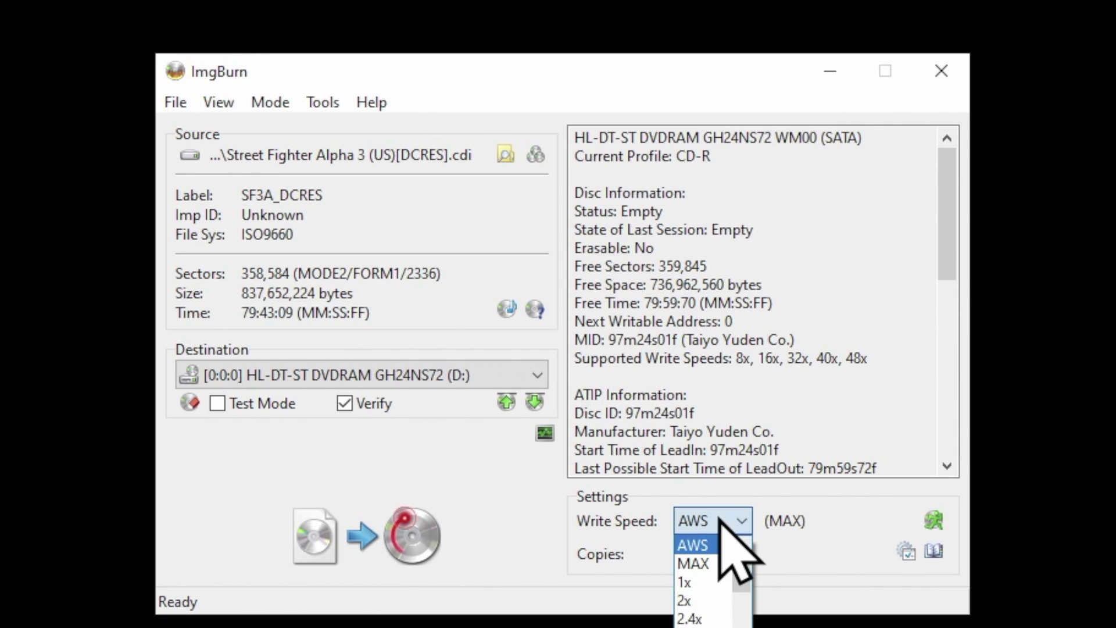
- Choose 2x as the write speed for the Street Fighter Alpha 3 burn
left_click(710, 603)
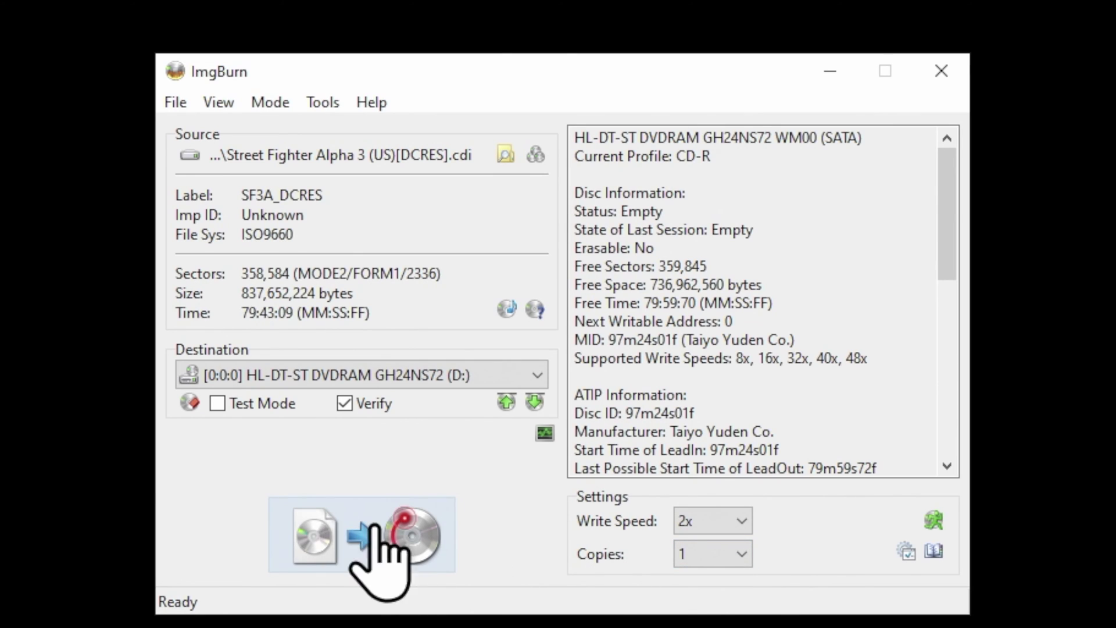
- Burn and verify the Street Fighter Alpha 3 image, confirm success, then close ImgBurn
left_click(336, 537)
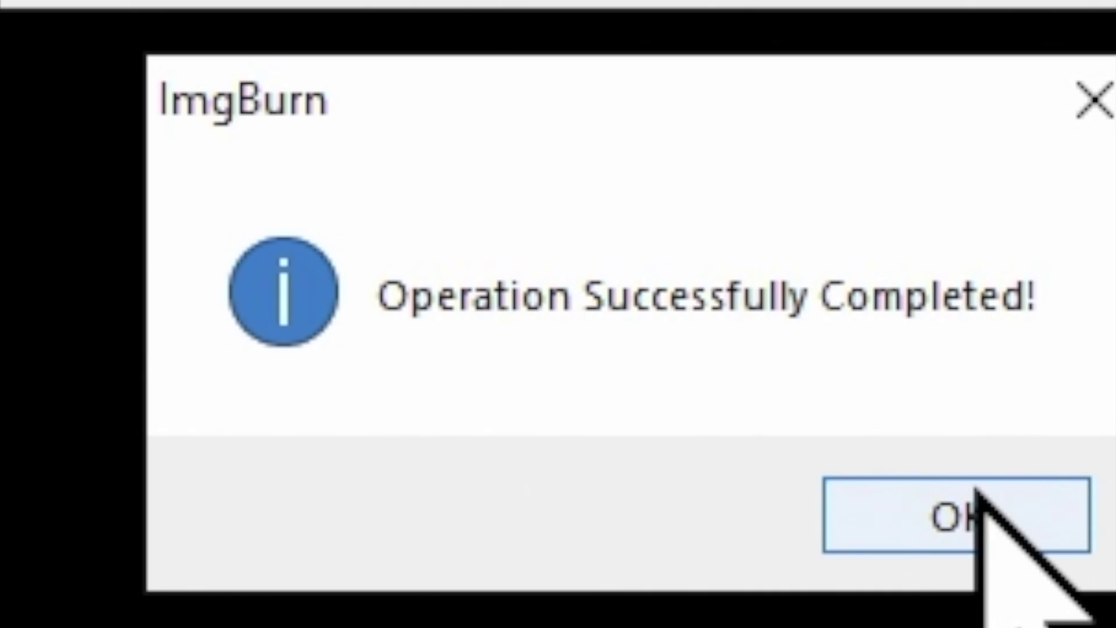
left_click(955, 516)
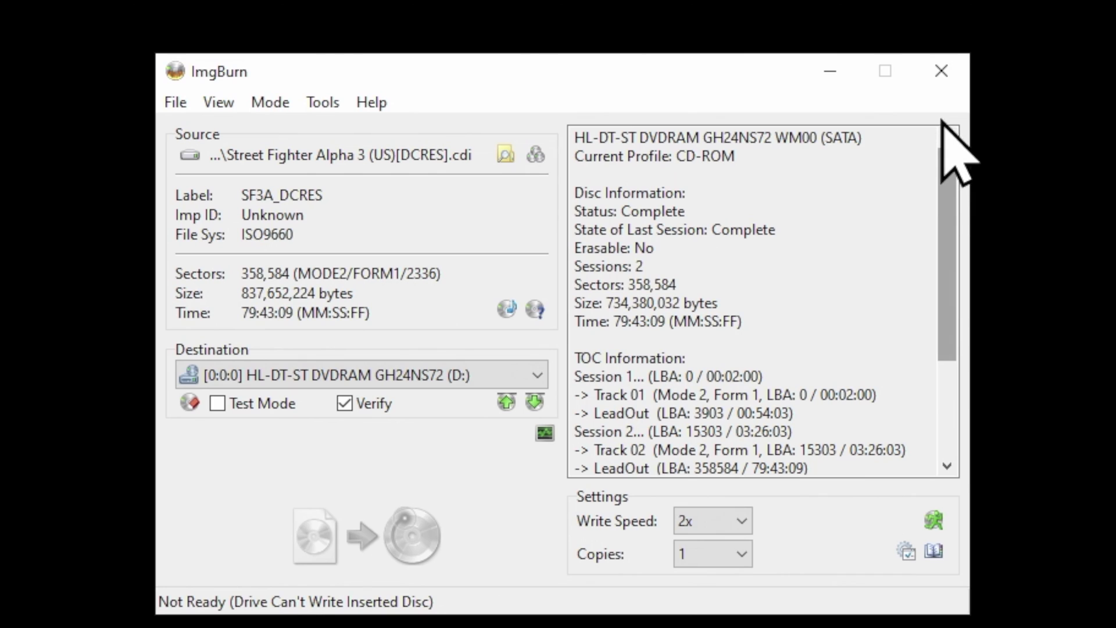
left_click(939, 71)
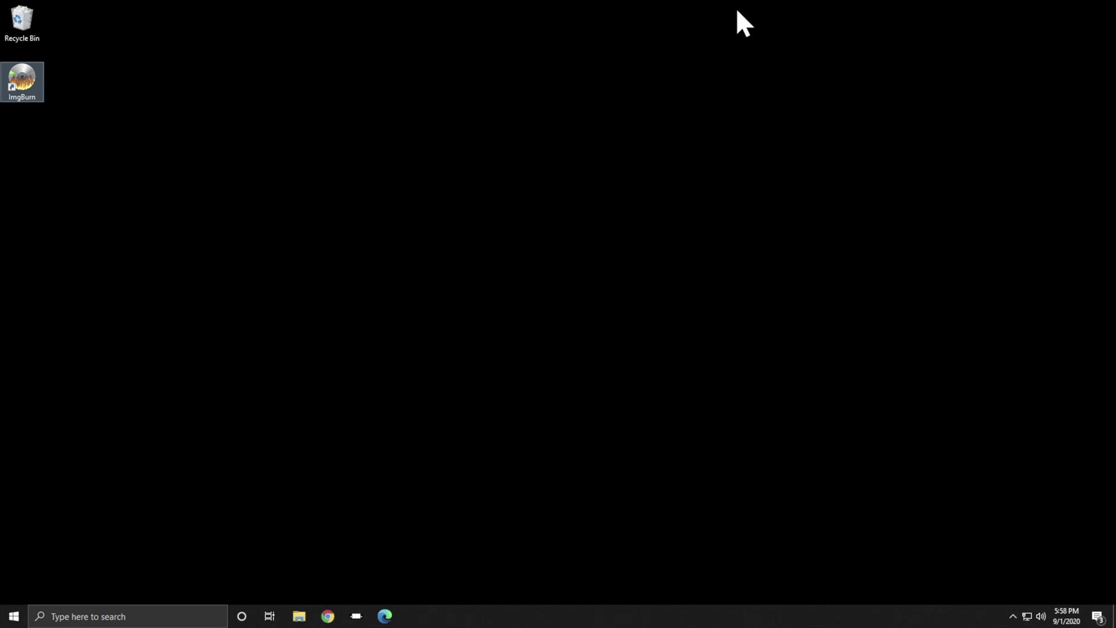